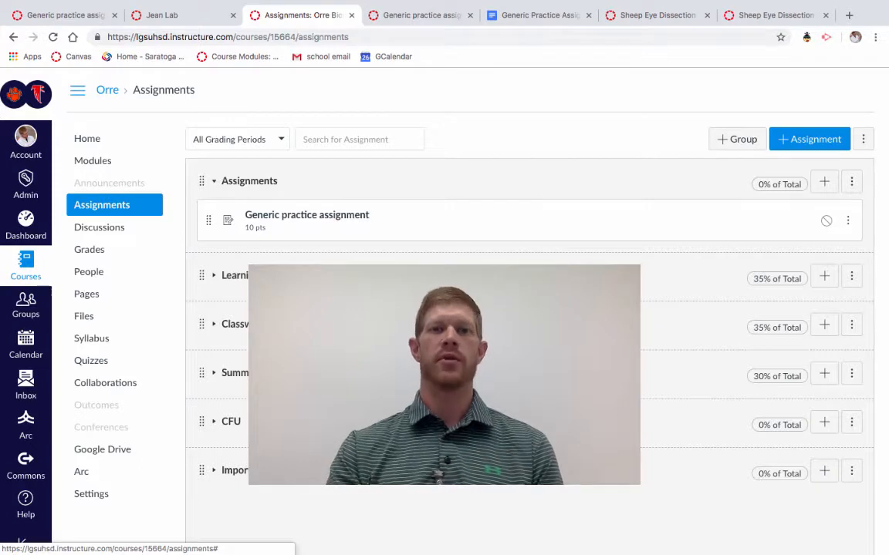
Start a new rubric for the Generic practice assignment and title it "Generic Free Form Rubric".
click(312, 220)
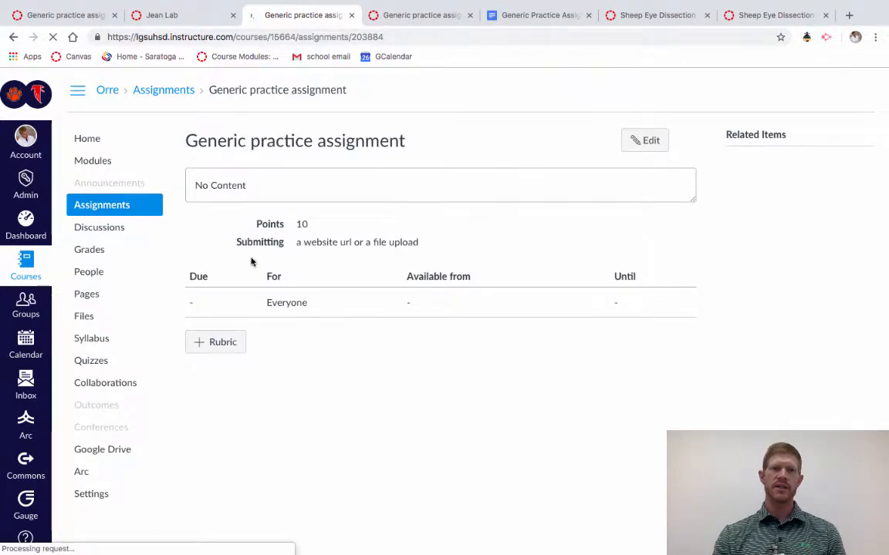
click(220, 343)
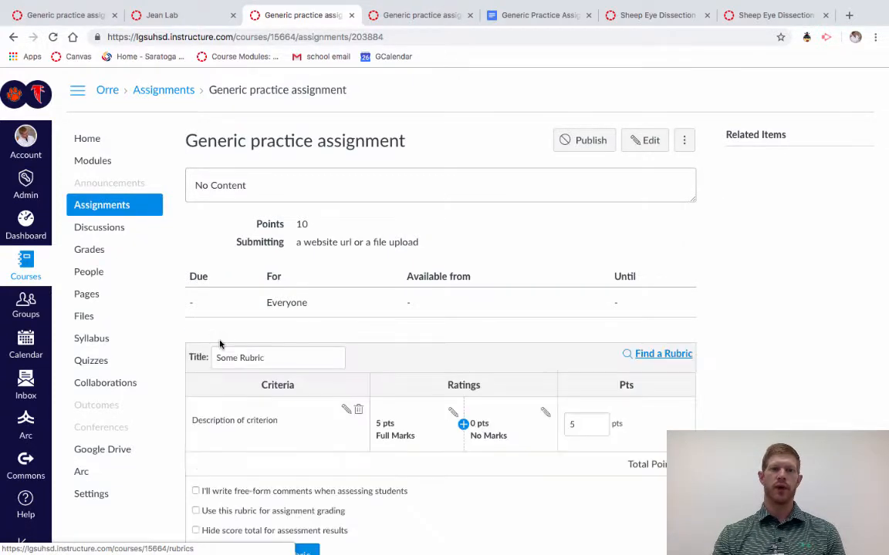
scroll(571, 296, down, 1)
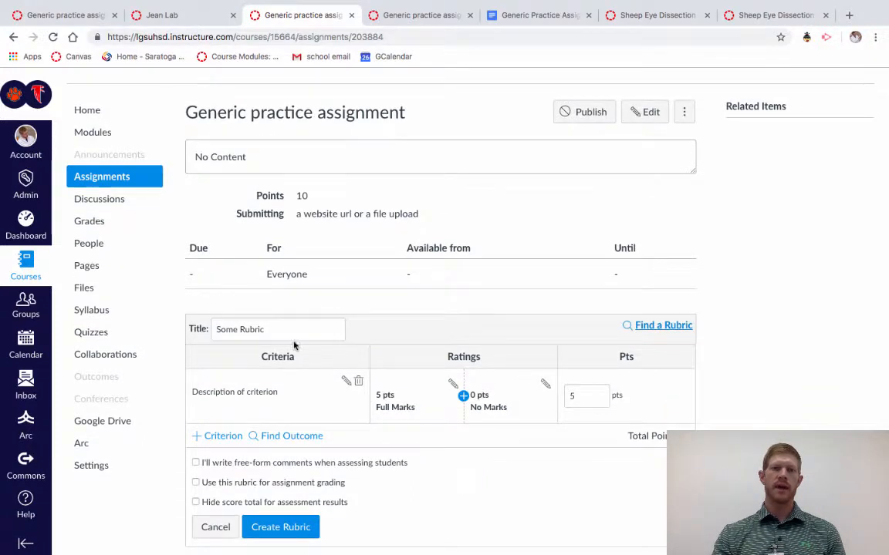
drag(282, 328, 187, 317)
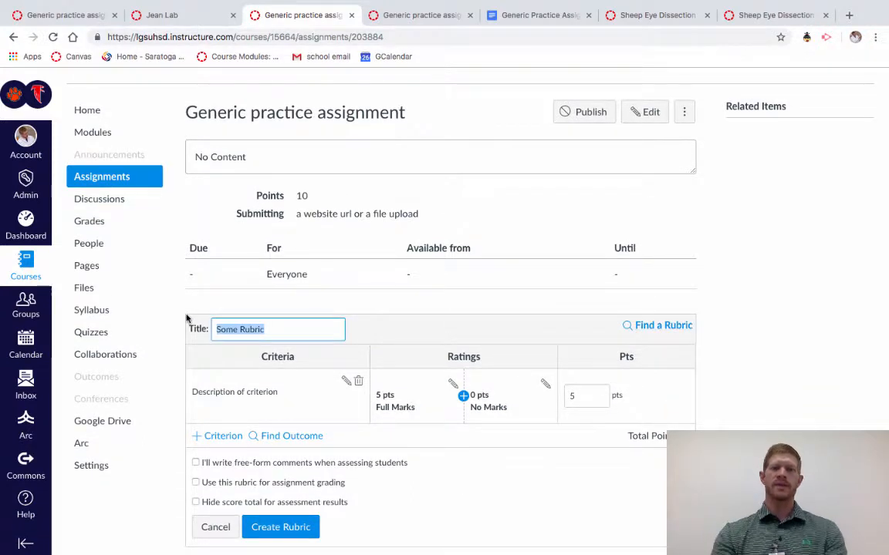
text(Generic )
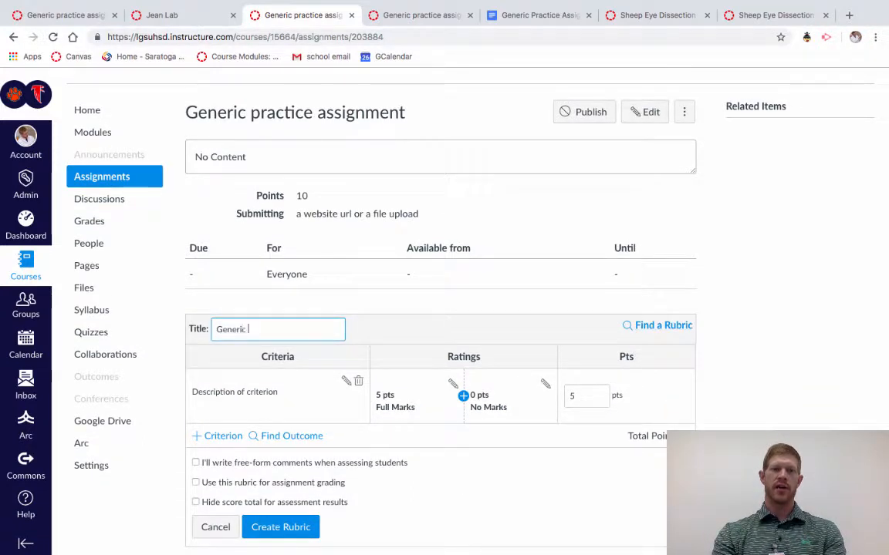
text(Free Form Rubric)
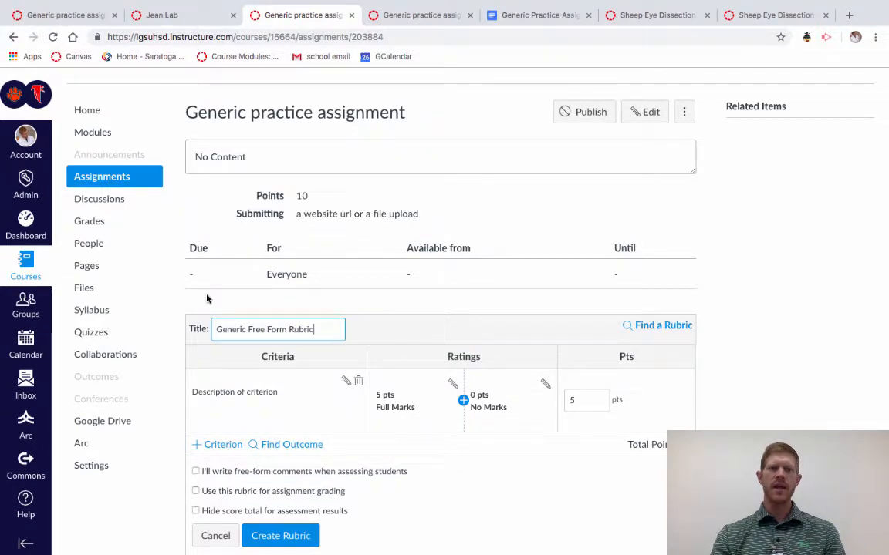
Set the rubric to be used for assignment grading and to allow free-form comments when assessing students.
scroll(243, 393, down, 1)
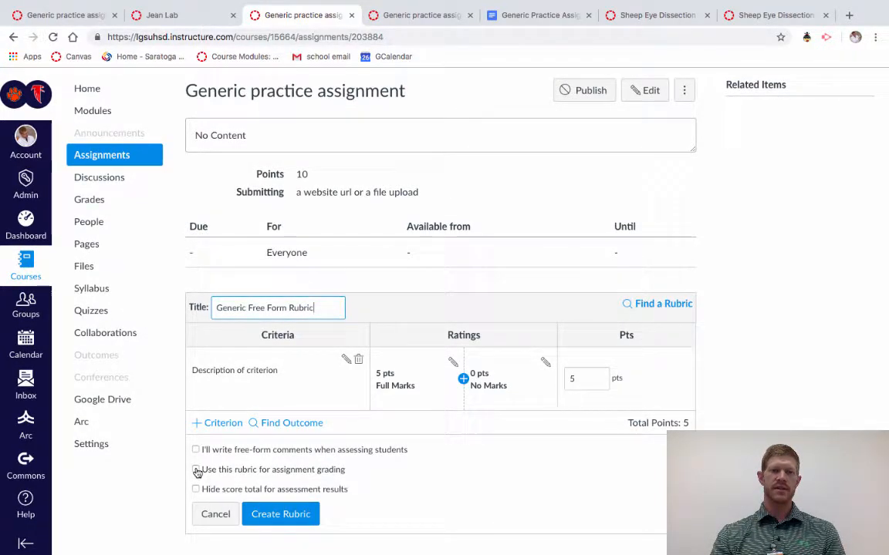
click(196, 471)
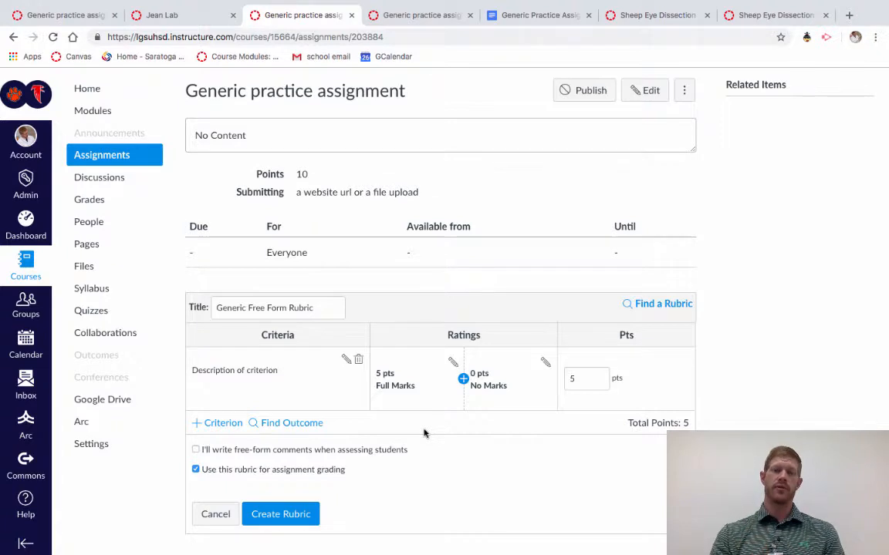
click(196, 450)
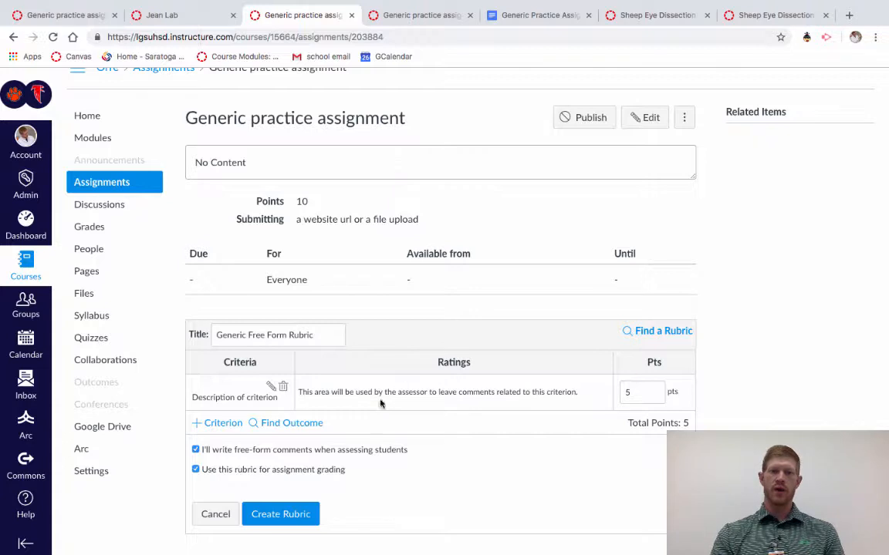
Add a new criterion with the description "Criterion 2" to the rubric.
click(226, 423)
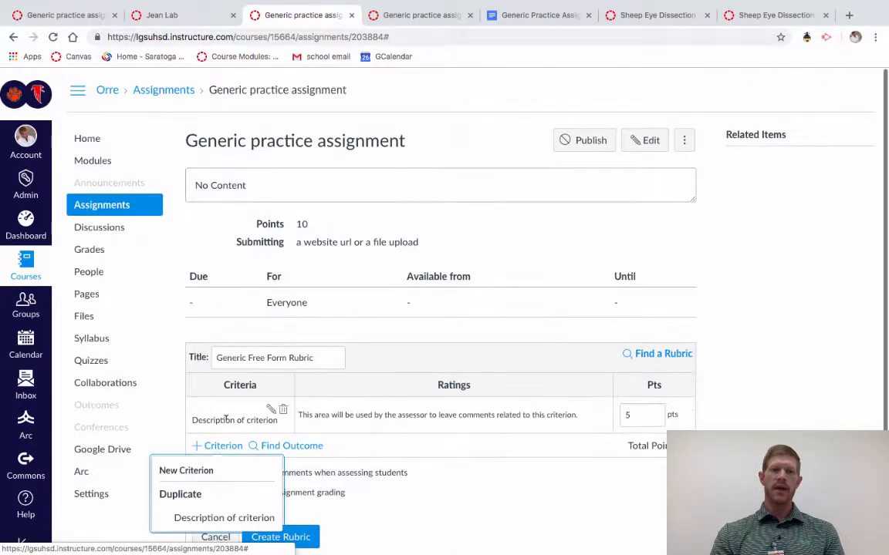
click(190, 473)
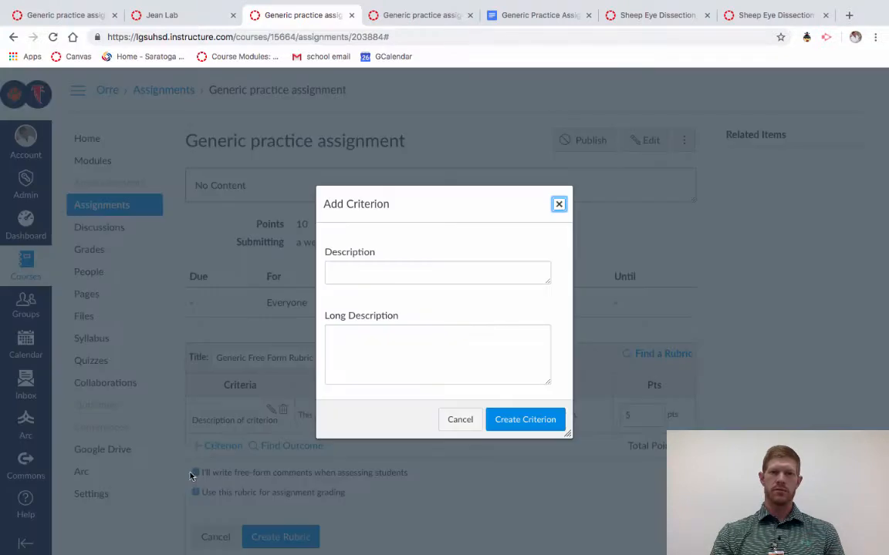
click(371, 271)
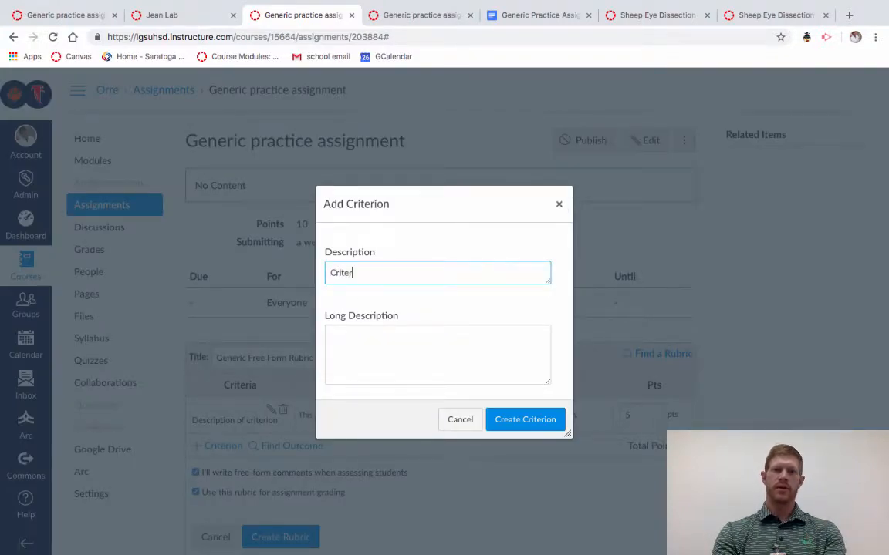
text(Criterion )
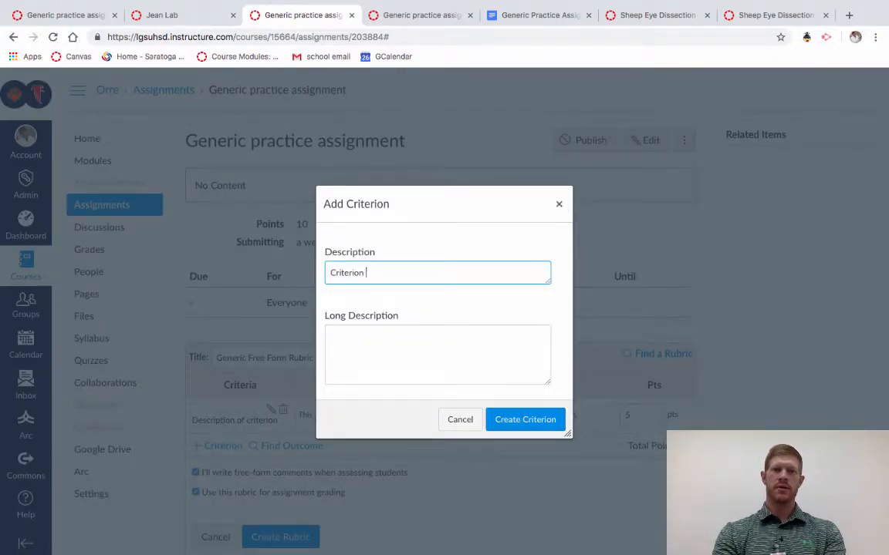
text(2)
key(Return)
click(505, 420)
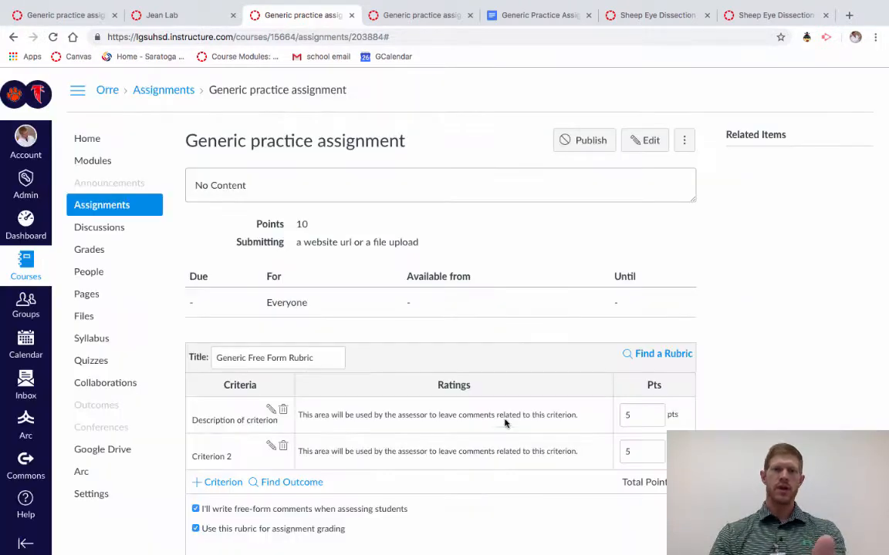
Change the first criterion's description to "Criterion 1".
click(269, 412)
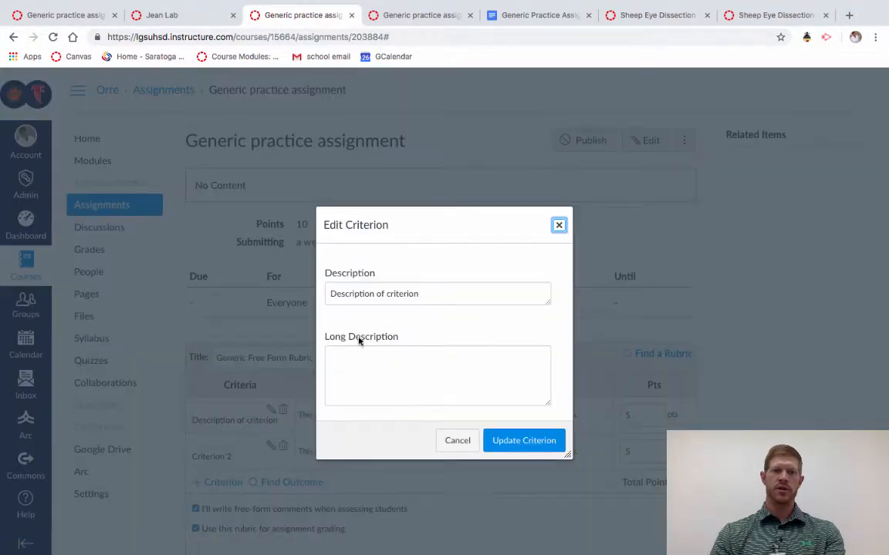
triple_click(361, 294)
text(Criter)
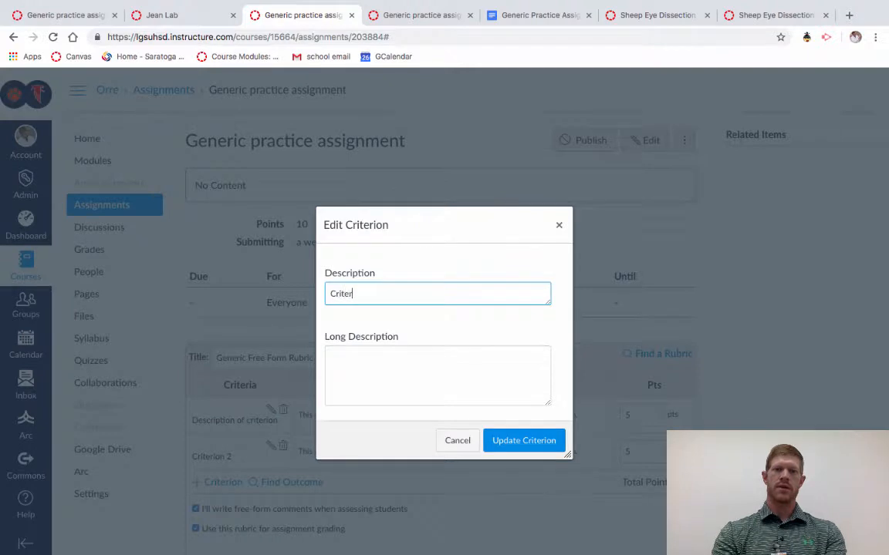
text(ion 1)
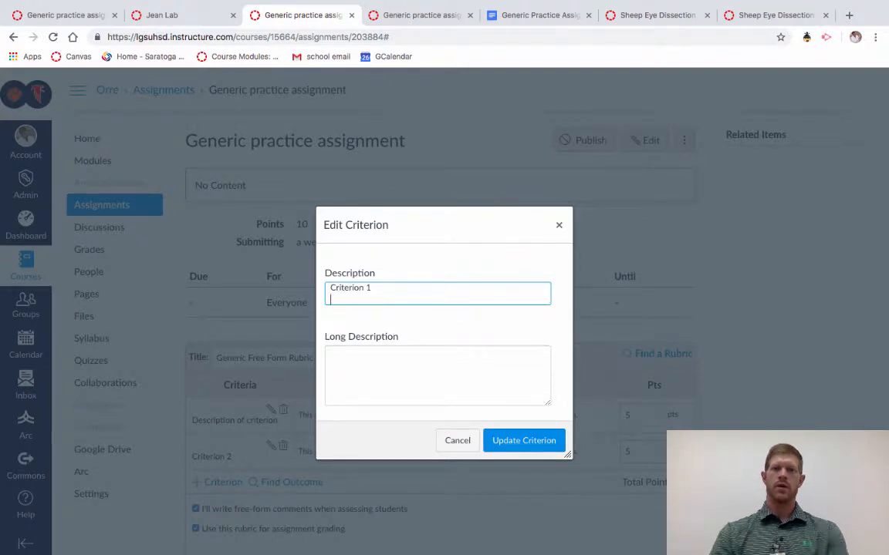
click(544, 441)
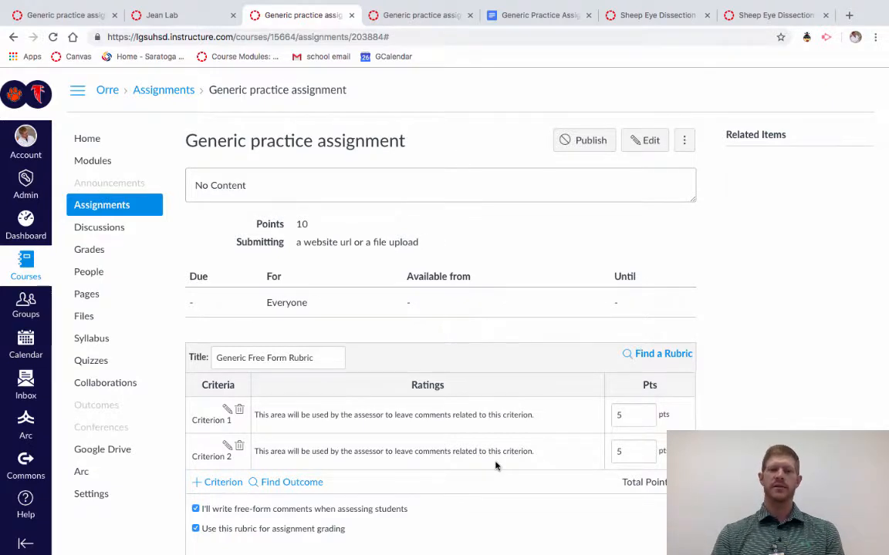
Create the rubric with its current settings and publish the assignment.
scroll(496, 465, down, 1)
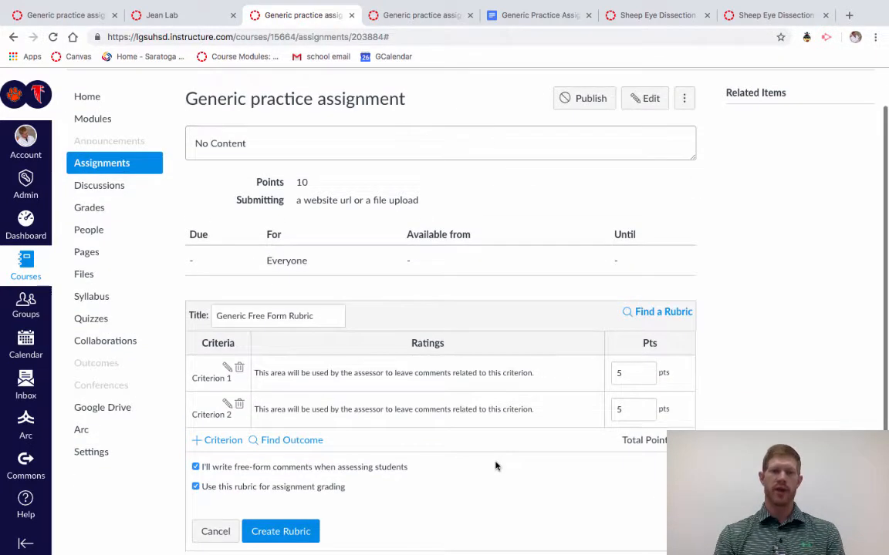
scroll(496, 465, down, 1)
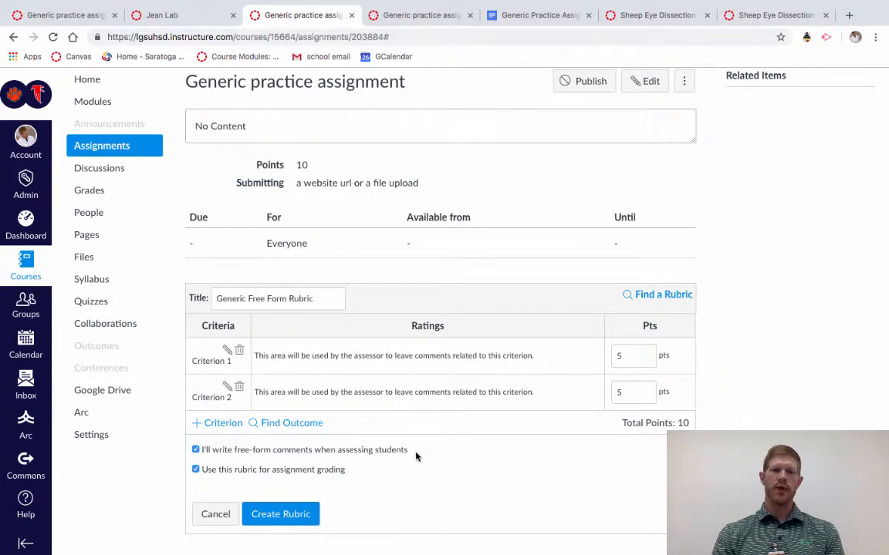
click(298, 519)
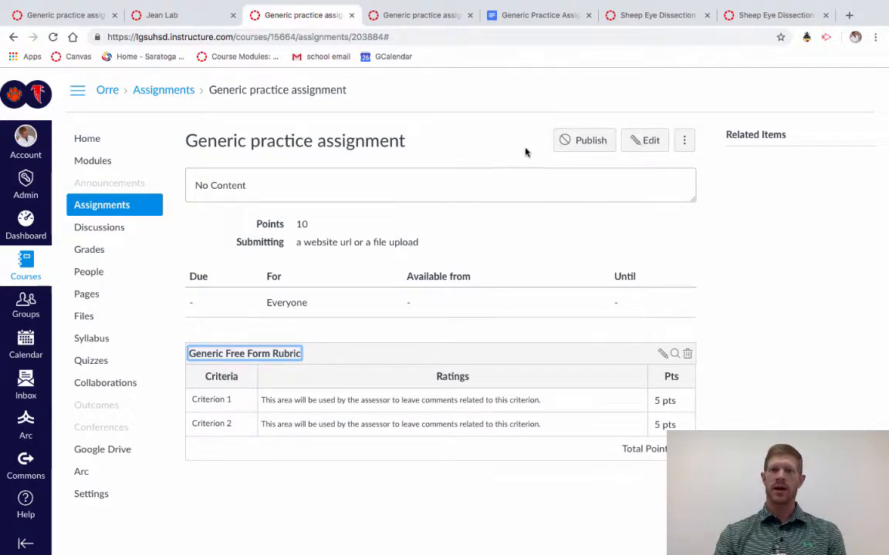
click(593, 141)
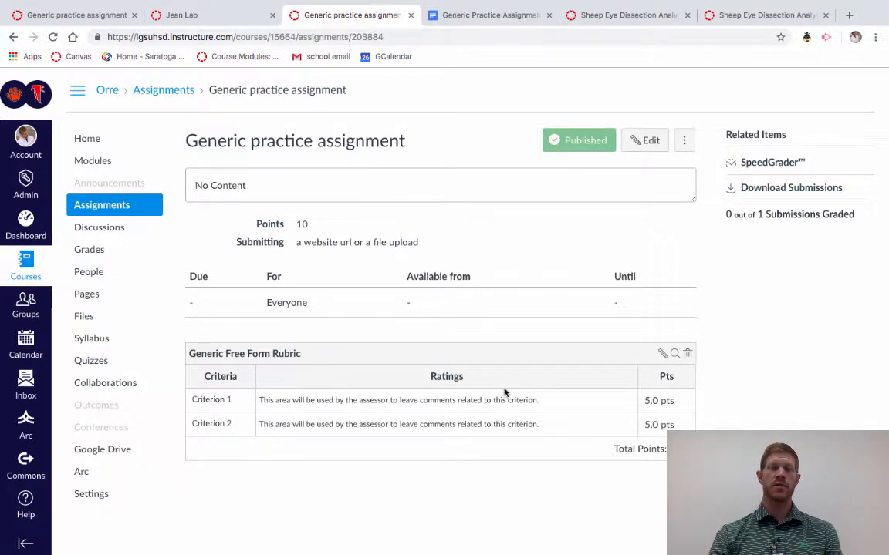
Open the Test Student's submitted document in SpeedGrader and show the rubric in a widened grading pane.
click(756, 164)
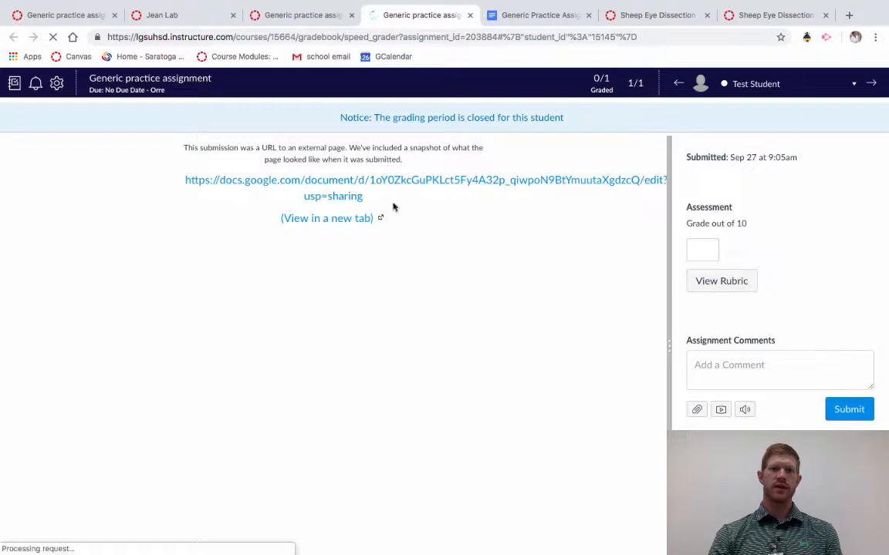
click(347, 185)
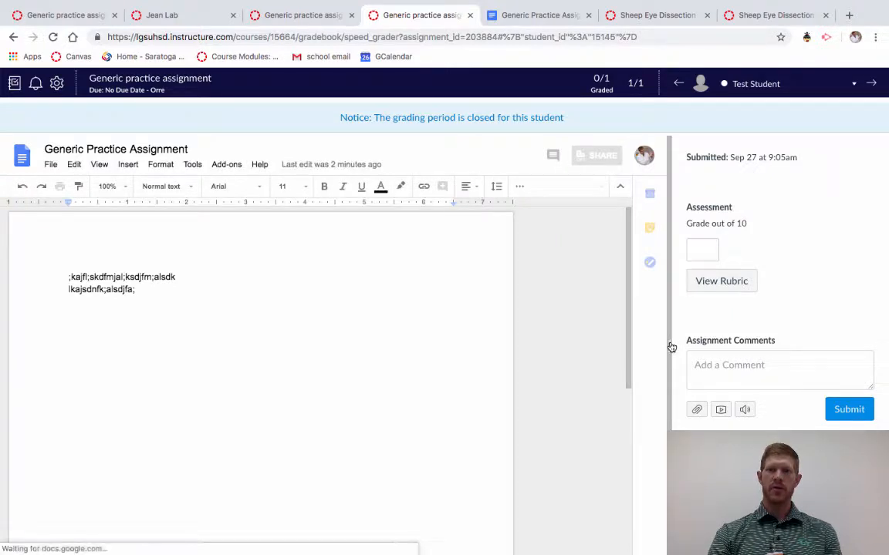
drag(668, 340, 569, 331)
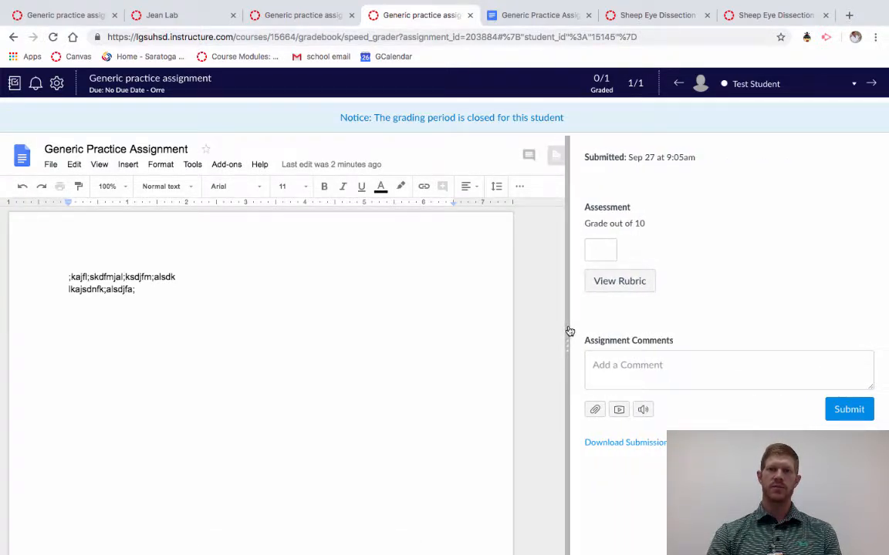
click(620, 283)
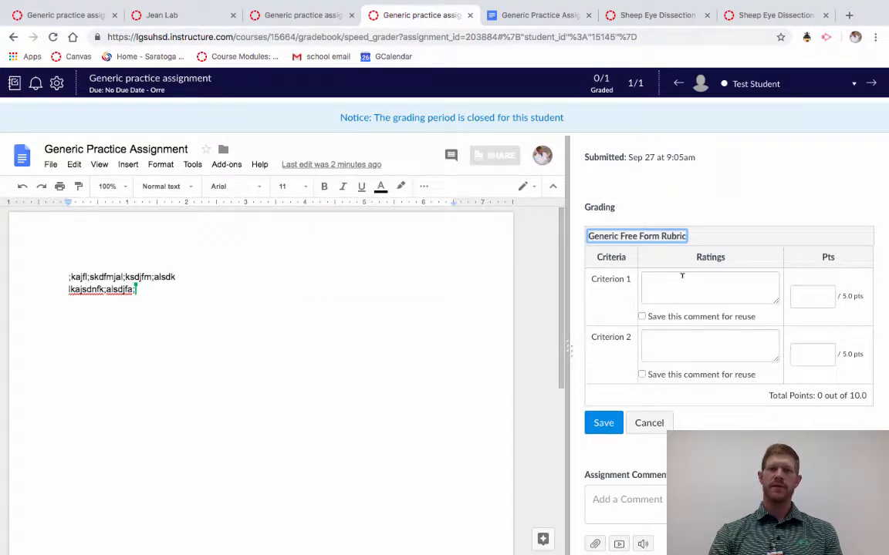
Assess Criterion 1 with the comment "Comment 1", saved for reuse, and a score of 4 points.
click(679, 279)
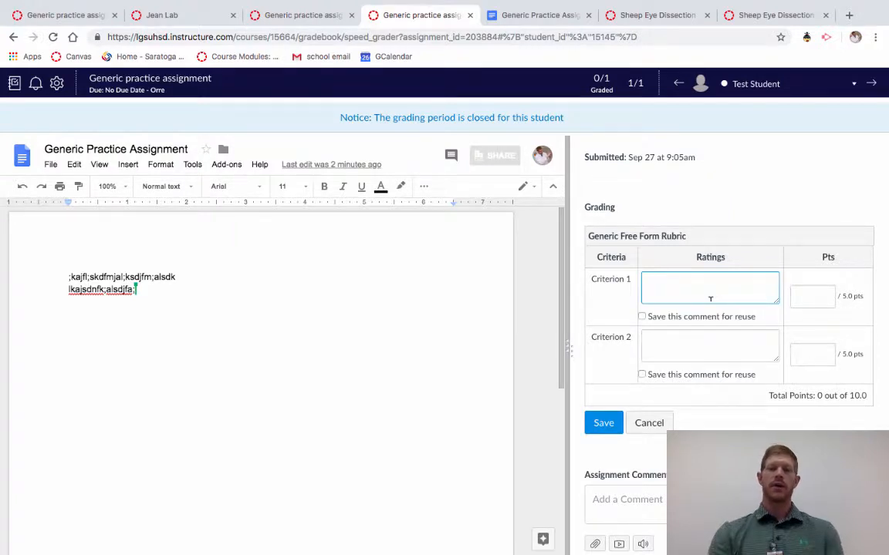
text(Comment 1)
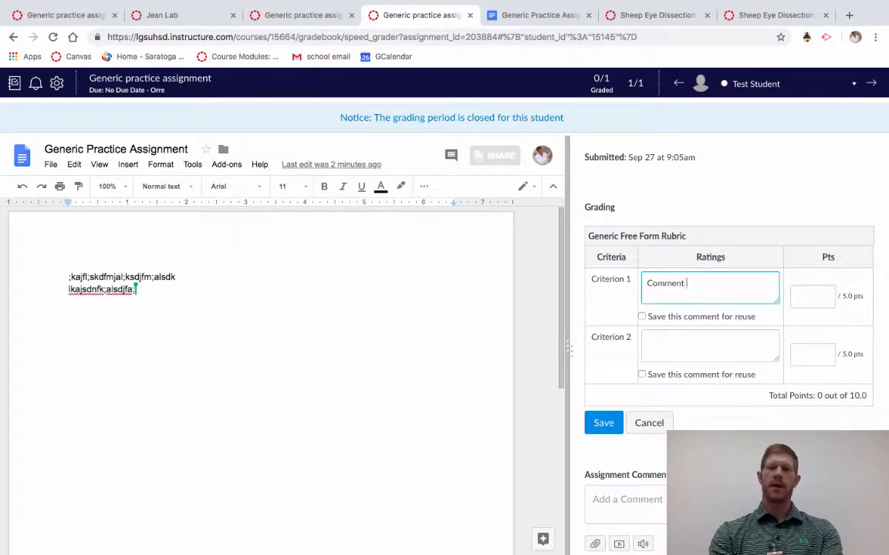
click(642, 317)
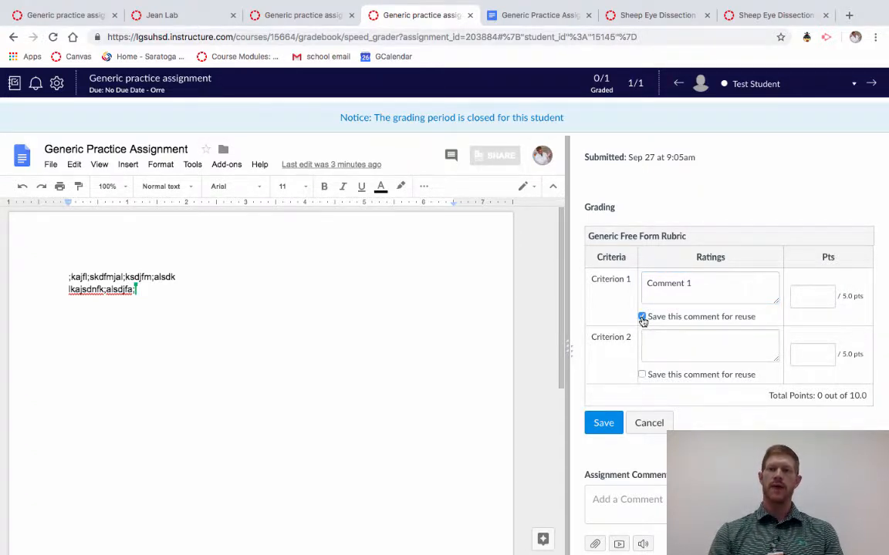
click(803, 292)
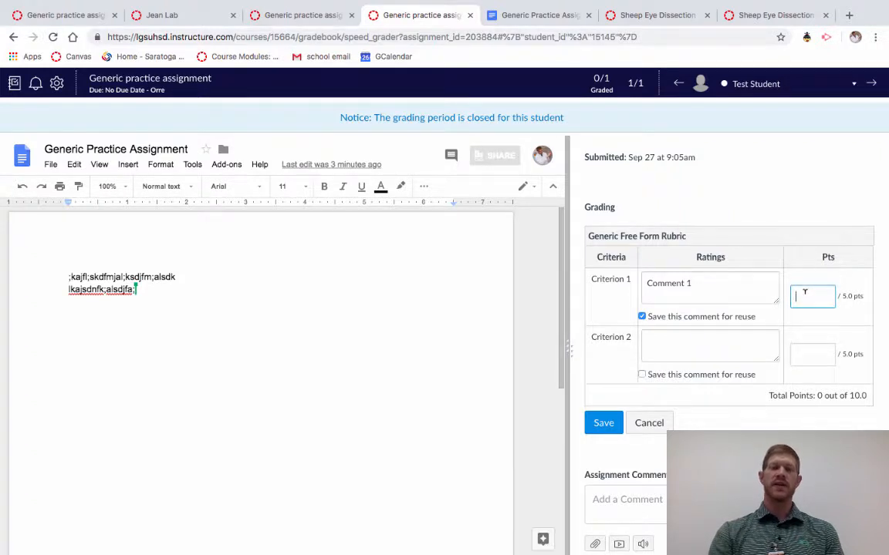
text(4)
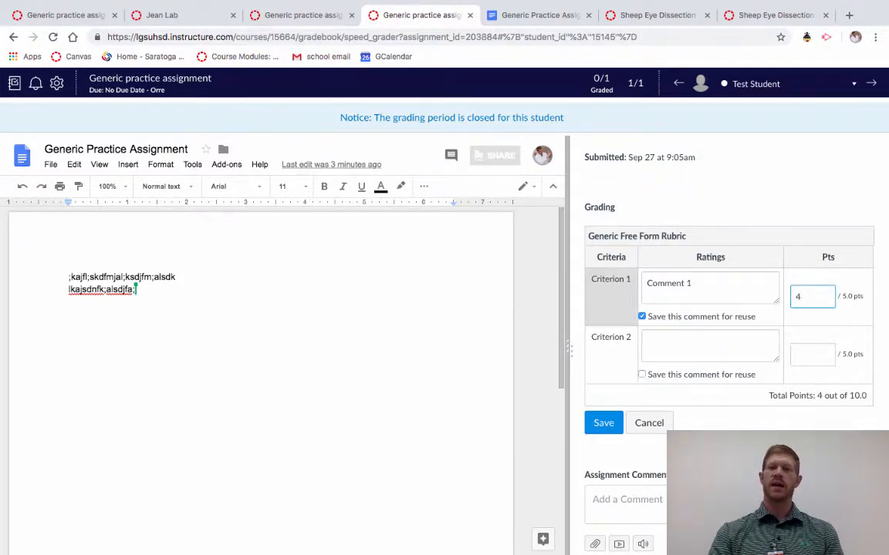
Assess Criterion 2 with the comment "Great job doing ____." and a score of 5 points.
click(657, 353)
text(Great)
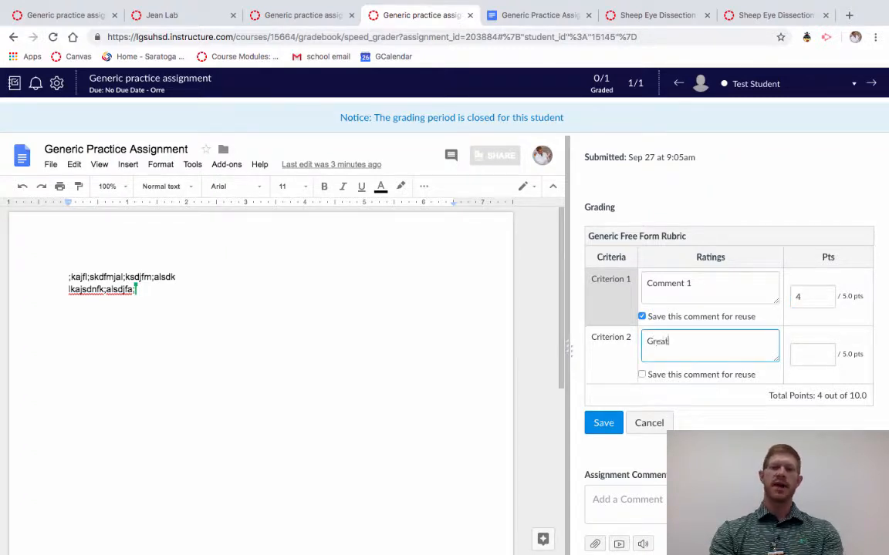
text( job doing )
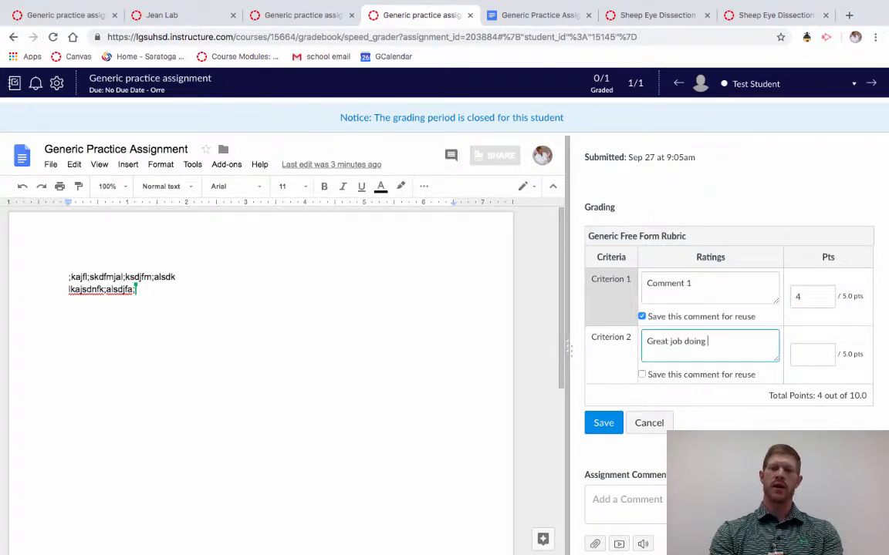
text(____.)
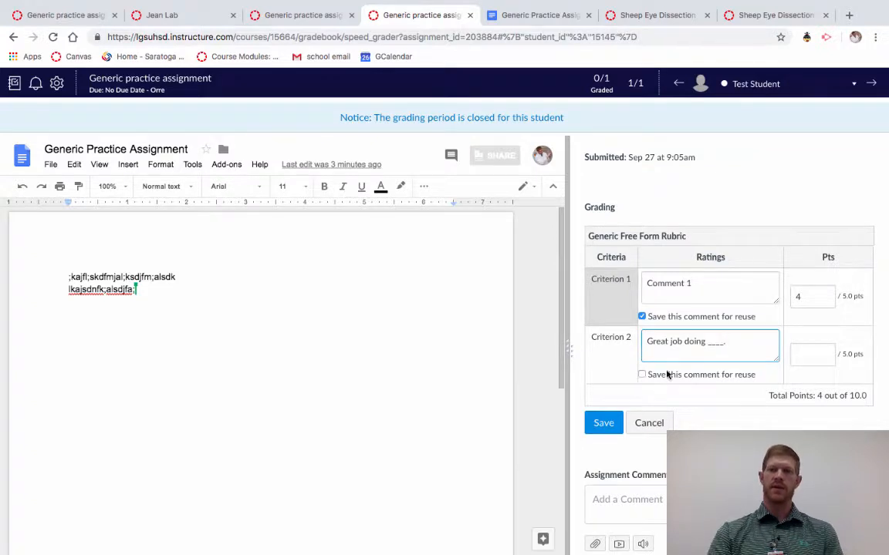
click(808, 355)
text(5)
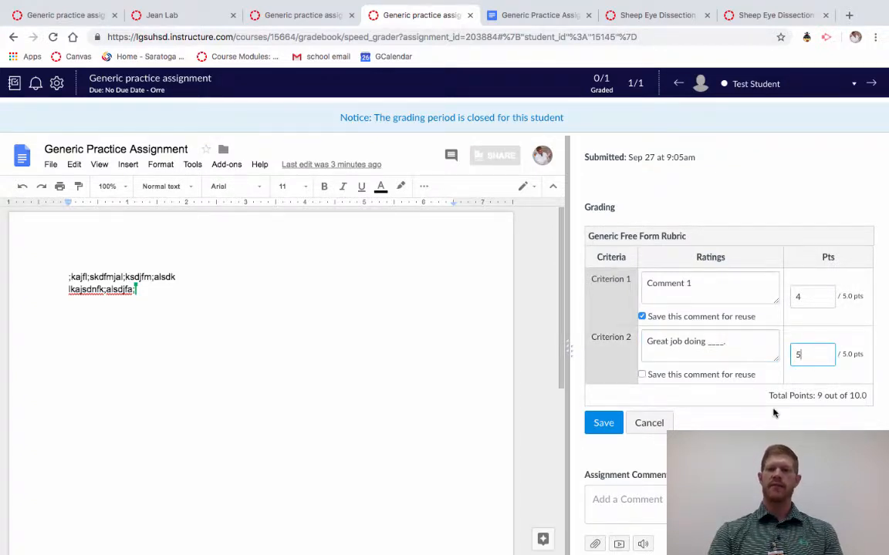
Save the completed rubric assessment for the Test Student's submission.
click(603, 424)
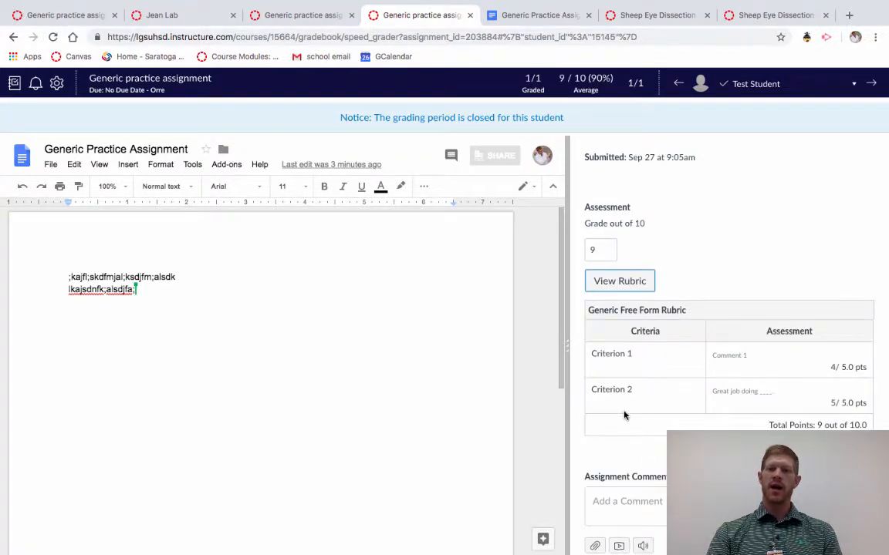
scroll(625, 416, down, 1)
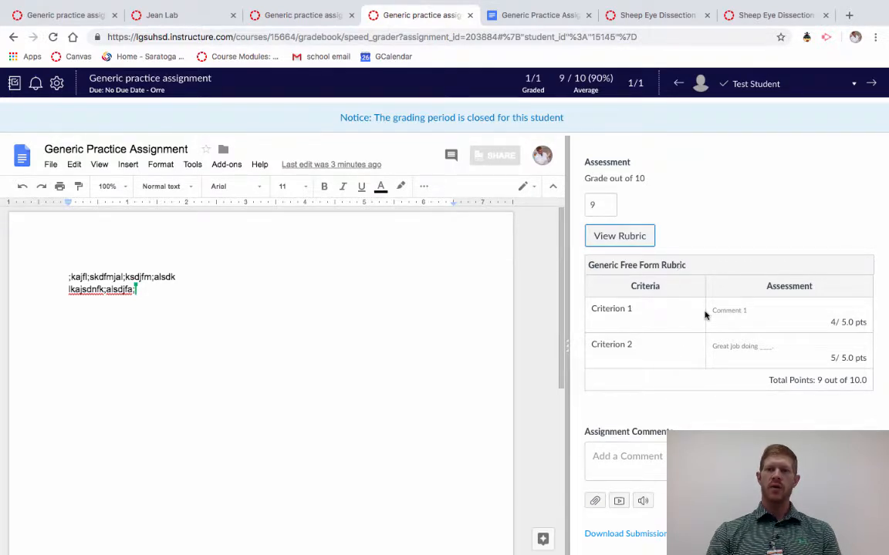
Reopen the rubric, reuse the saved comment "Comment 1" for Criterion 1, extend it to "Comment 1 add to that", and save the assessment.
click(638, 245)
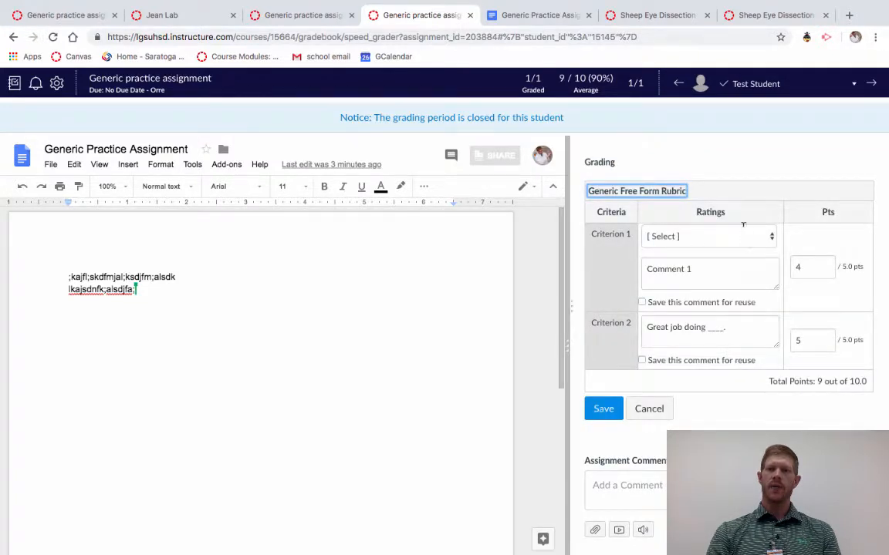
click(700, 241)
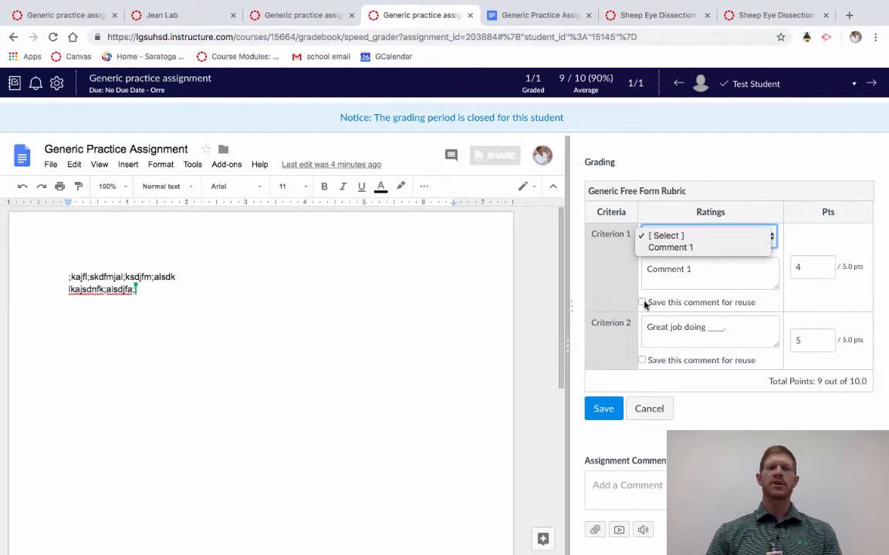
click(685, 247)
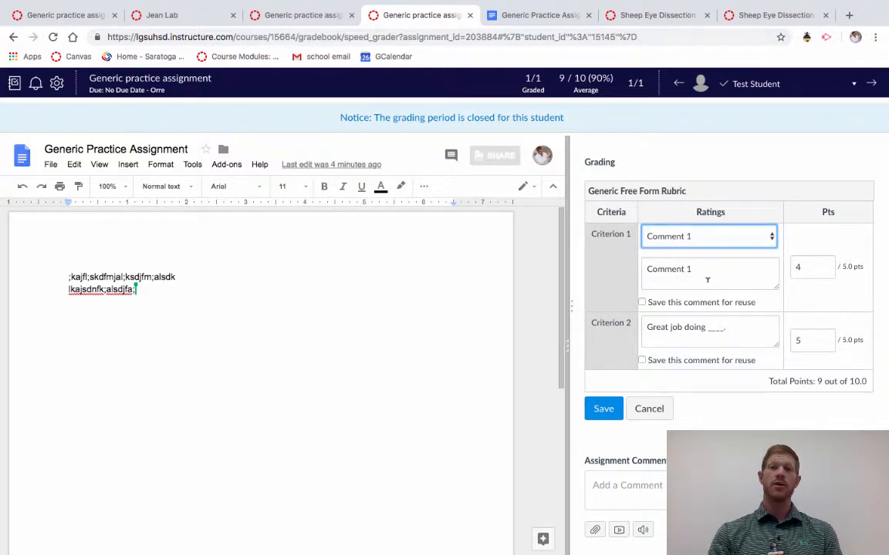
click(708, 280)
text(add to that)
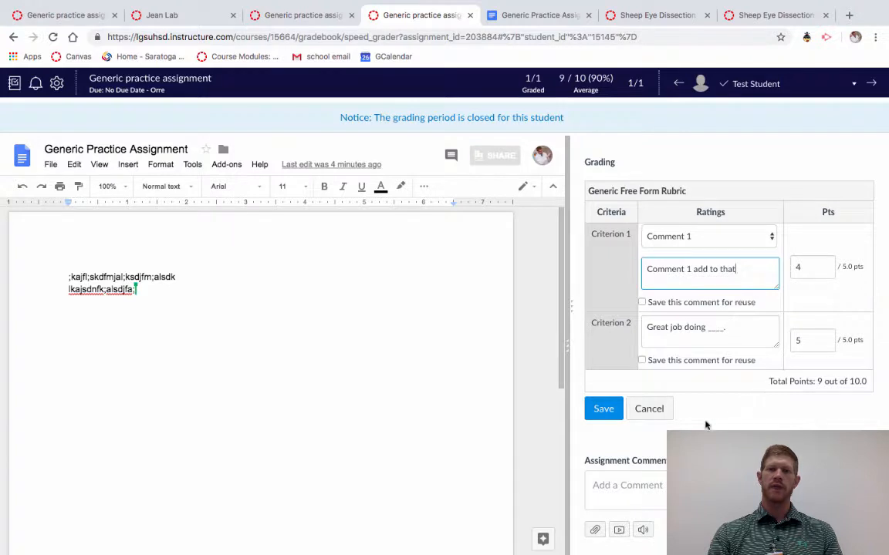
click(604, 411)
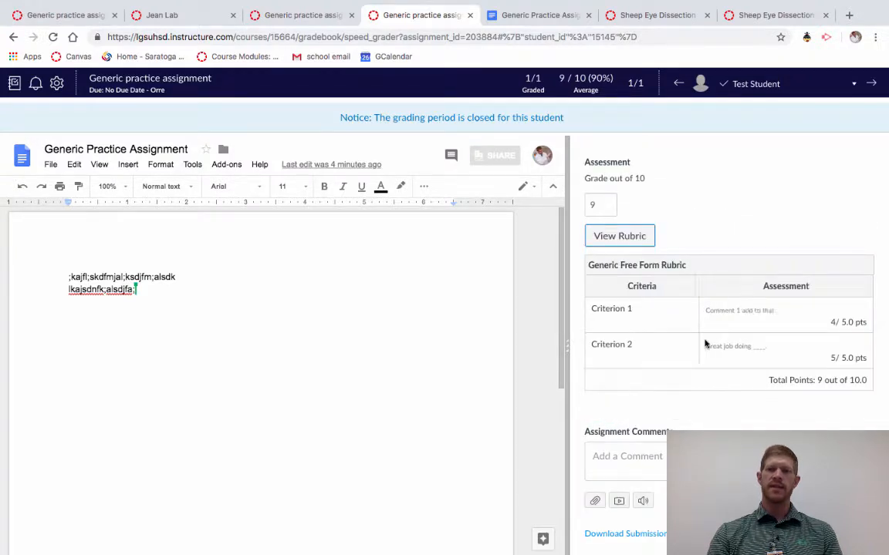